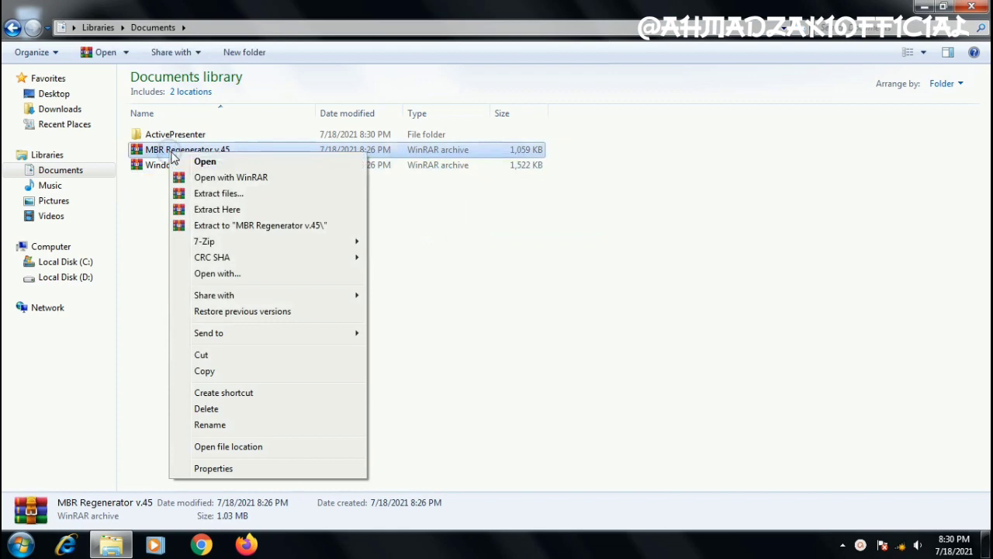
# Extract the MBR Regenerator v.45 archive with 7-Zip into a subfolder of the same name in Documents
pyautogui.moveTo(318, 241)
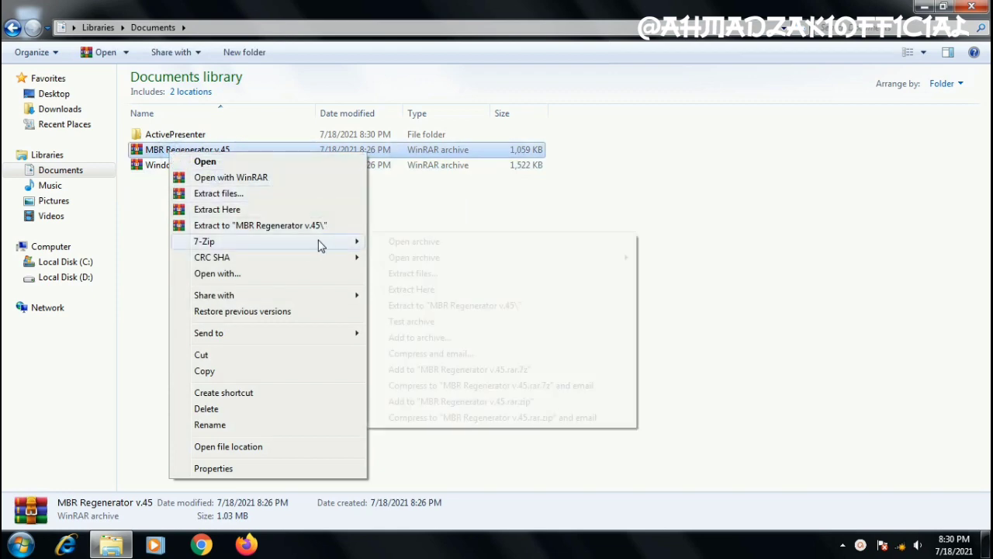
pyautogui.click(437, 276)
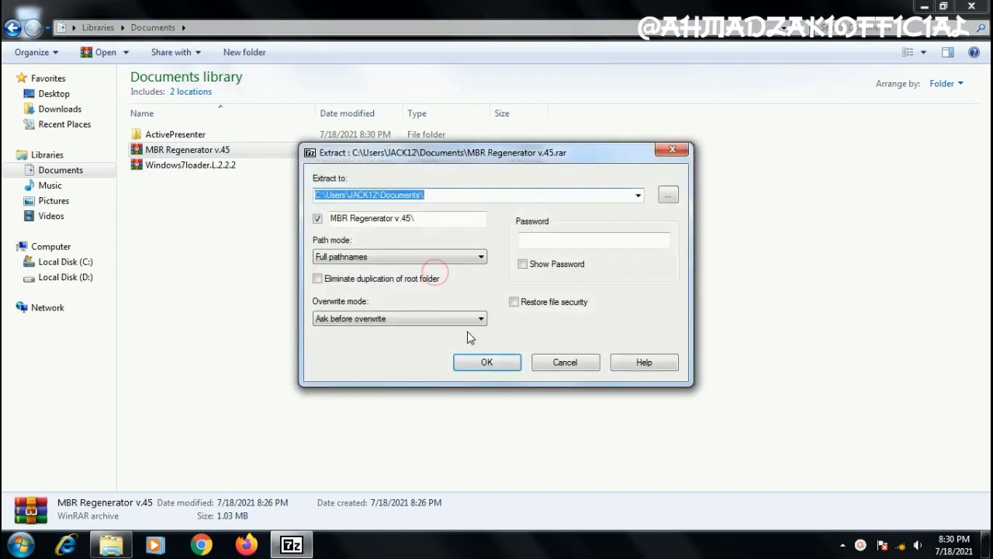
pyautogui.click(494, 362)
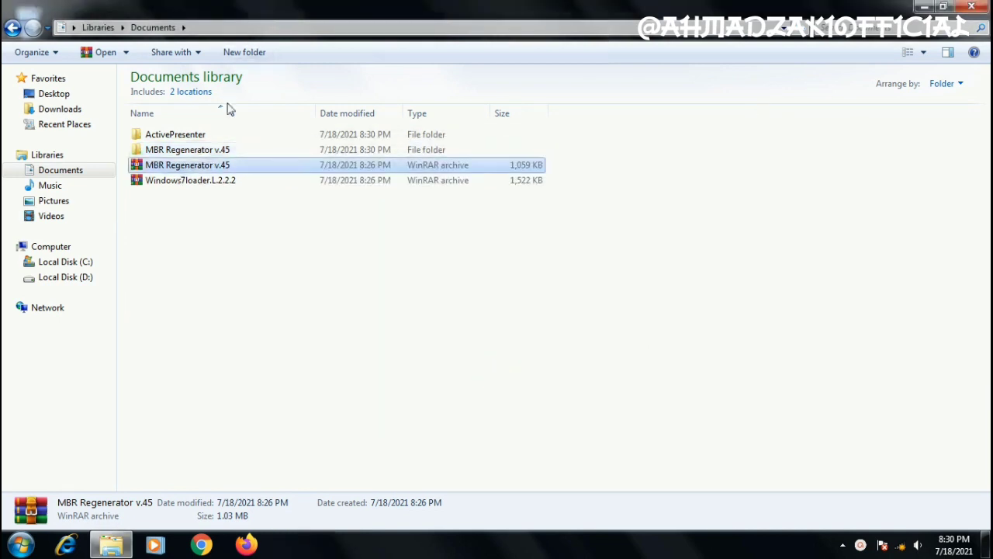
# Open the nested MBR Regenerator v.45 folders and run MBR Regenerator v4.5 as administrator
pyautogui.click(208, 152)
pyautogui.doubleClick(208, 152)
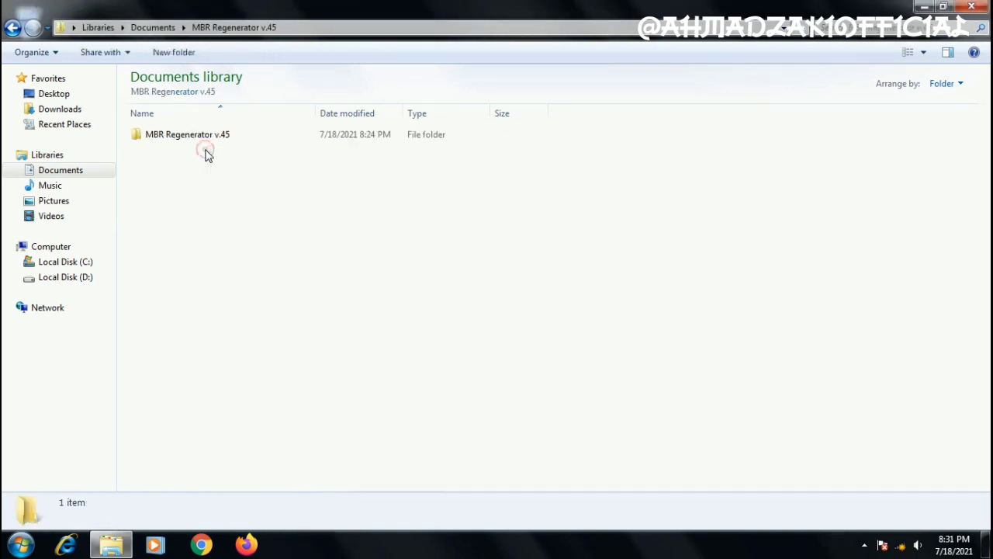
pyautogui.doubleClick(205, 135)
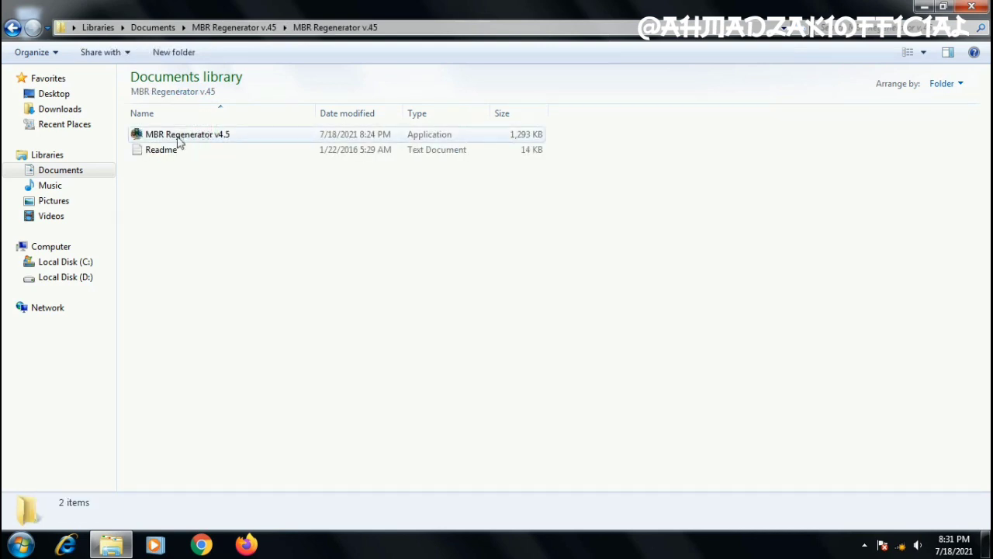
pyautogui.rightClick(178, 140)
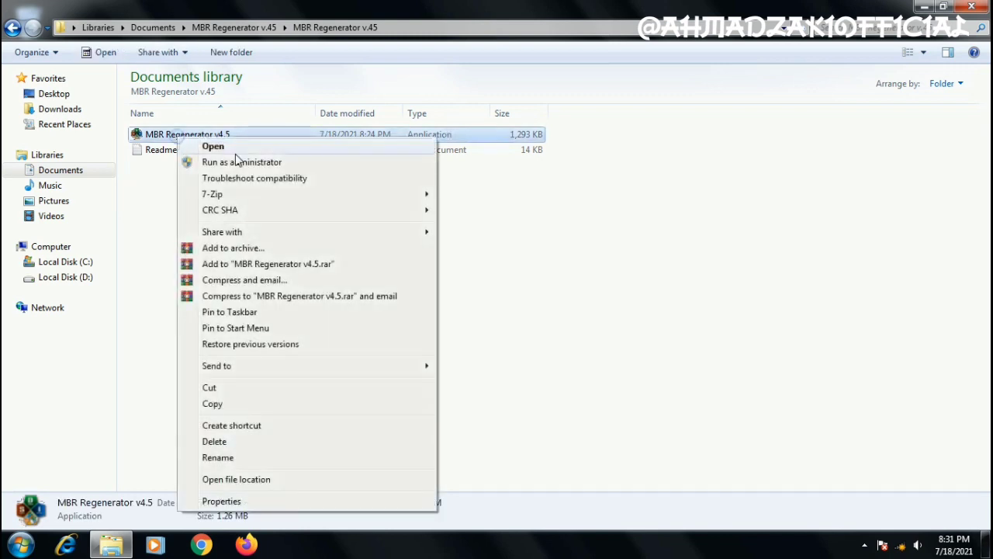
pyautogui.click(271, 164)
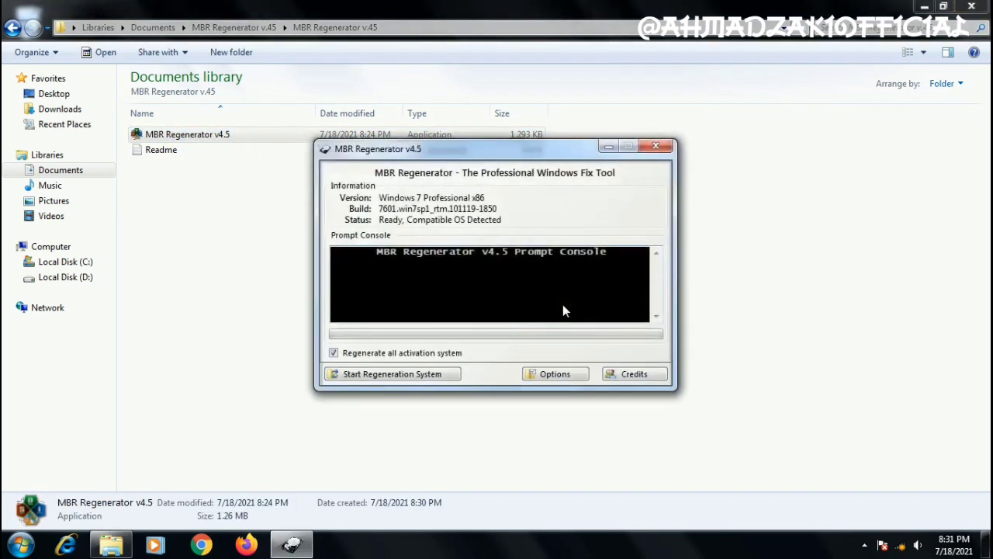
# Close the folder window and start the system regeneration, accepting the loss of the activation data
pyautogui.click(967, 9)
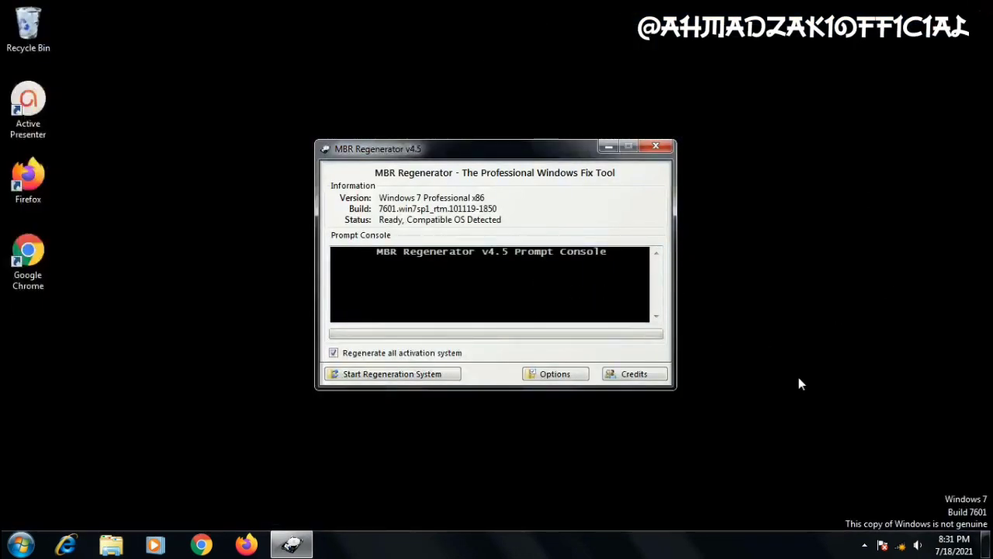
pyautogui.click(380, 374)
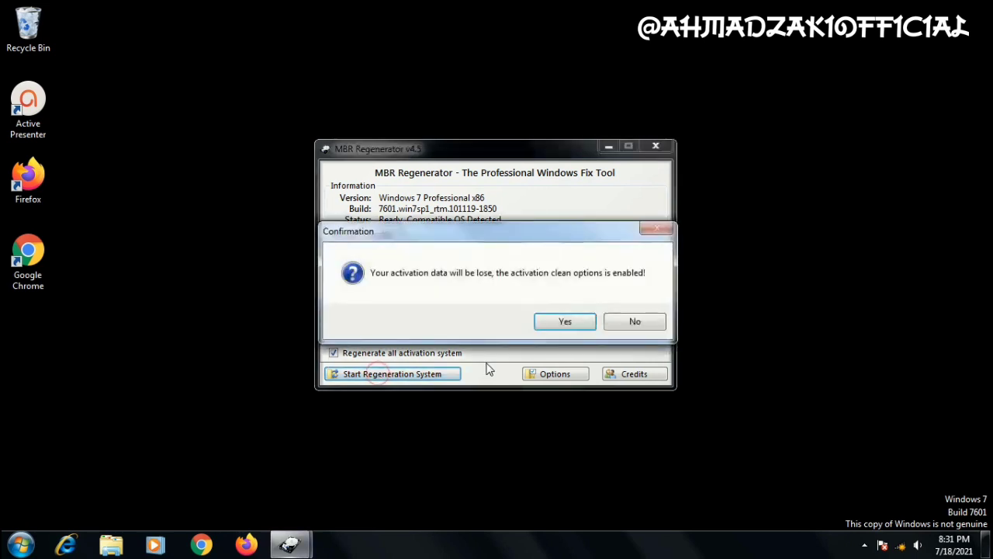
pyautogui.click(554, 327)
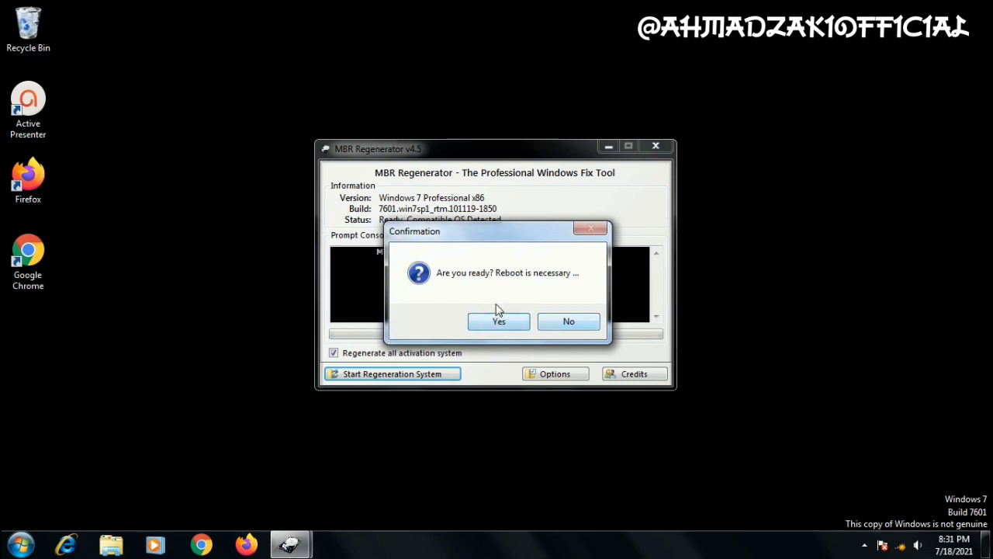
pyautogui.click(864, 545)
pyautogui.click(876, 474)
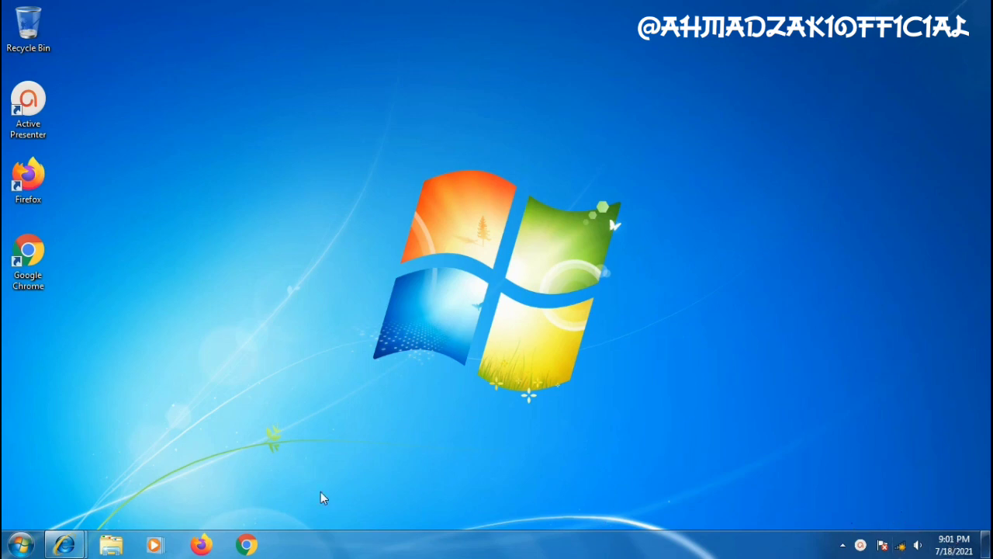
# Extract the Windows7loader.L.2.2.2 archive from the Documents library with 7-Zip into a subfolder of the same name
pyautogui.click(111, 544)
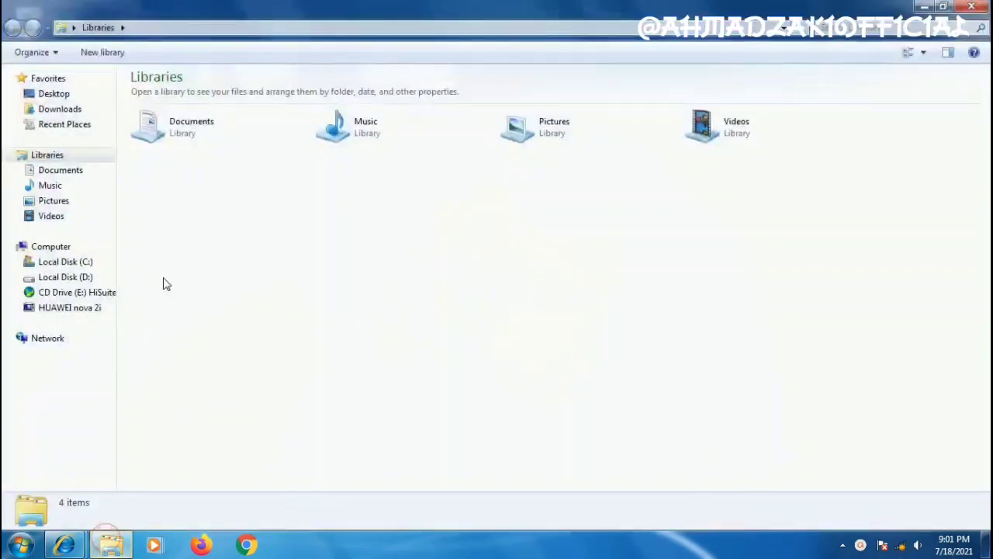
pyautogui.click(94, 172)
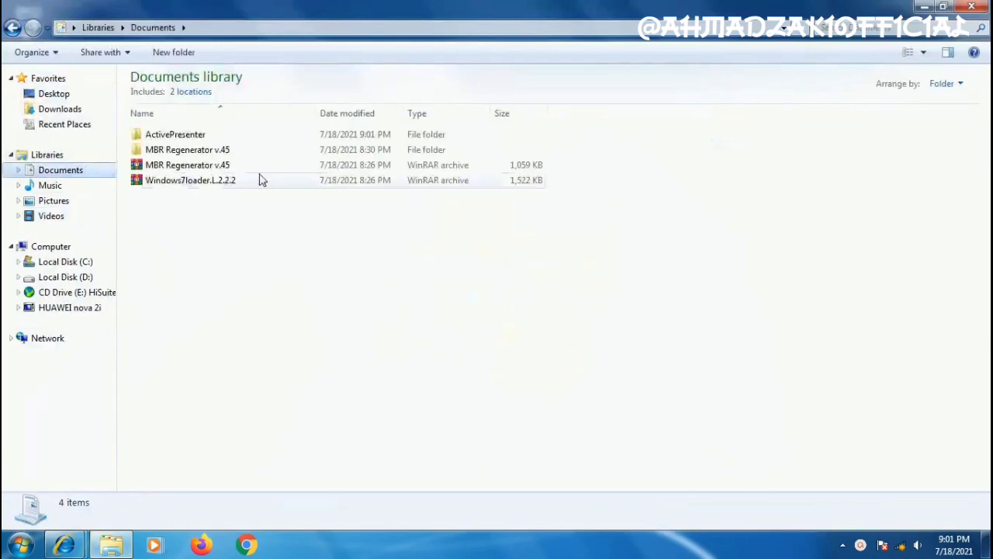
pyautogui.rightClick(178, 188)
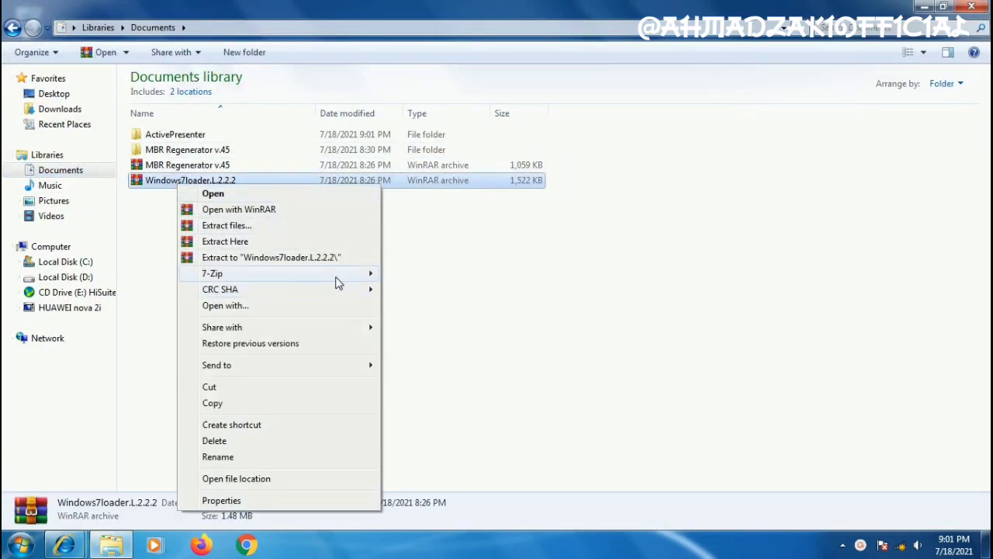
pyautogui.moveTo(369, 277)
pyautogui.click(455, 305)
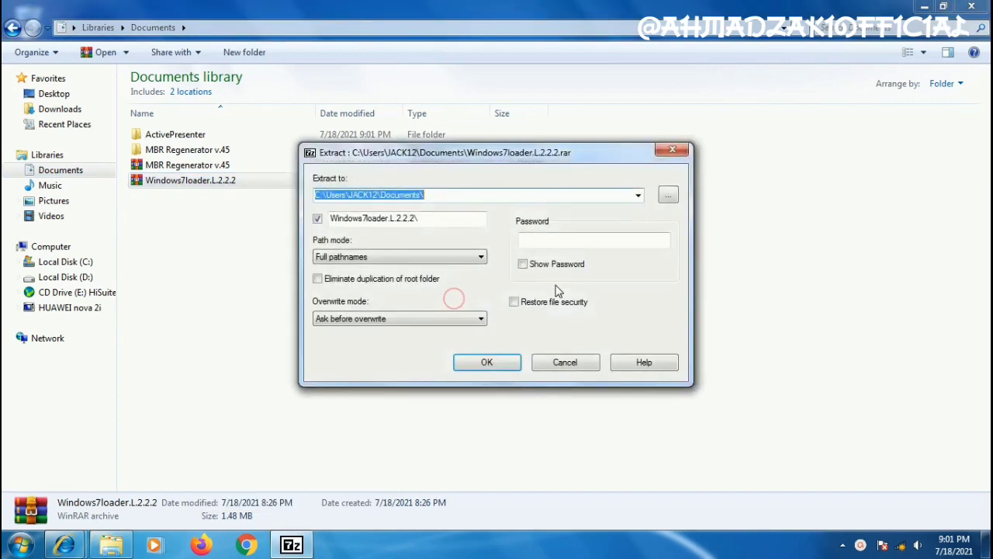
pyautogui.click(486, 360)
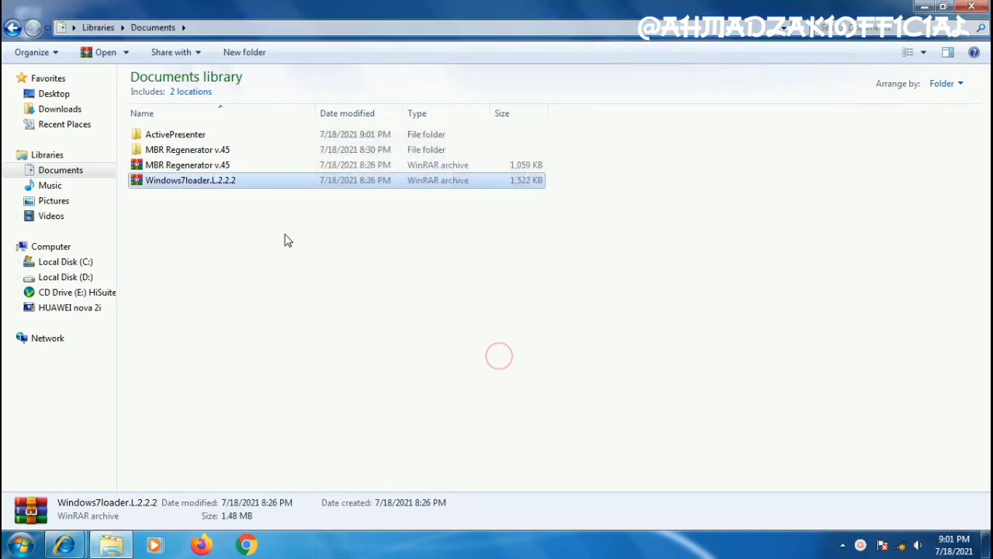
# Open the nested Windows7loader.L.2.2.2 folders, run Windows 7 Loader2.2.2 as administrator and clear the folder window off the desktop
pyautogui.doubleClick(214, 166)
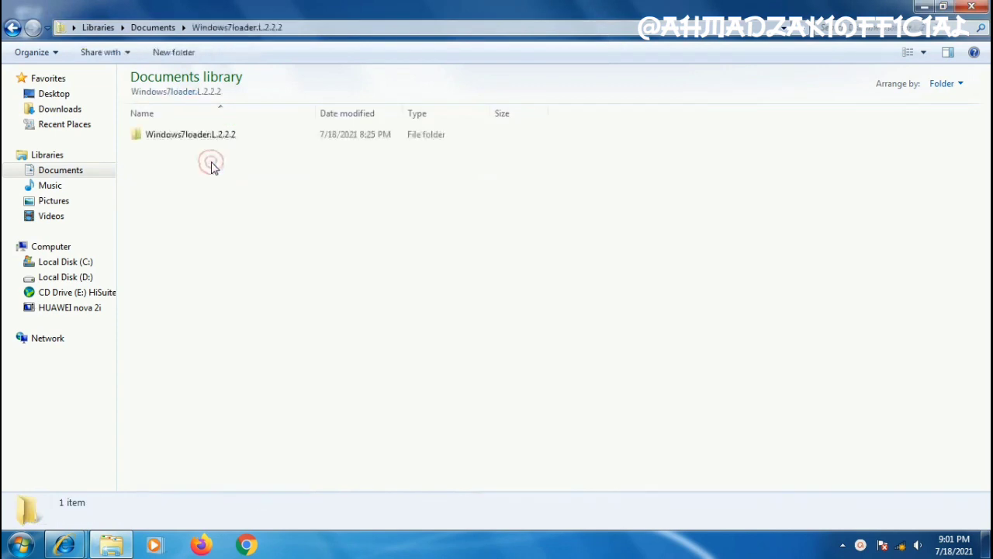
pyautogui.doubleClick(198, 140)
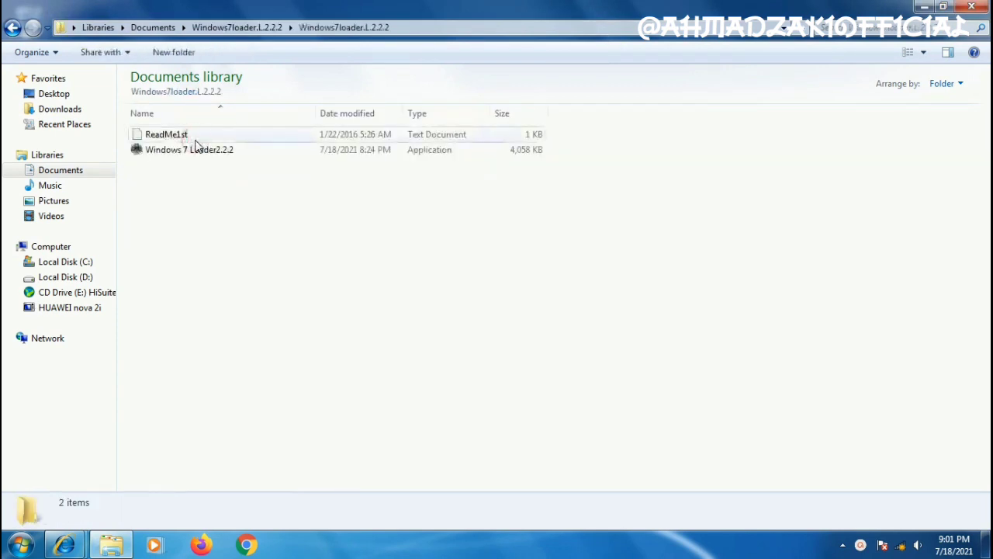
pyautogui.rightClick(198, 156)
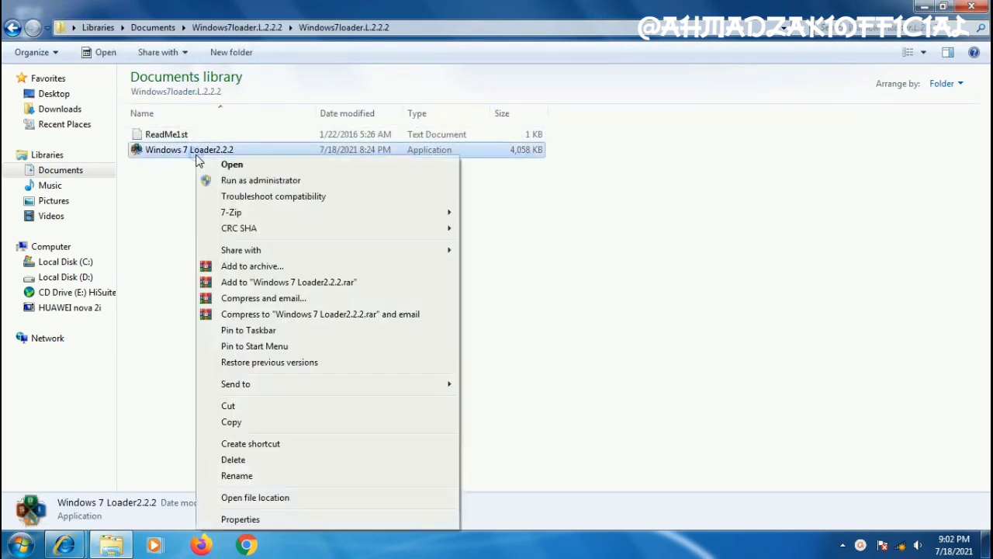
pyautogui.click(312, 183)
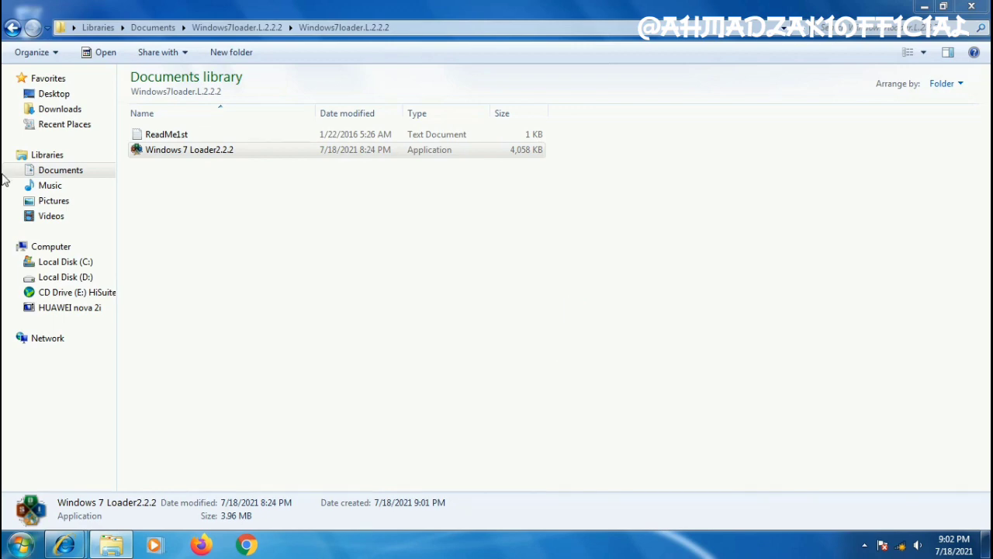
pyautogui.press('super+m')
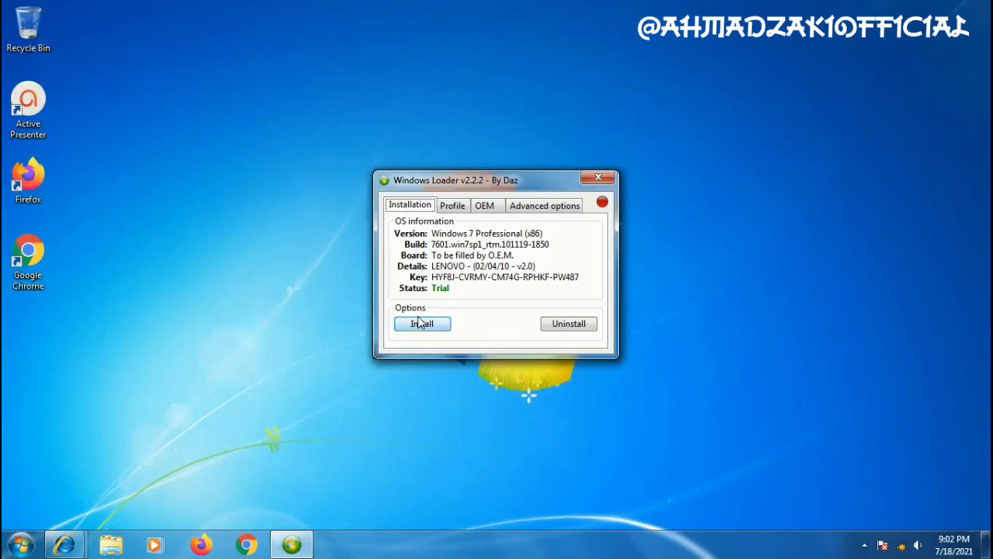
pyautogui.rightClick(771, 176)
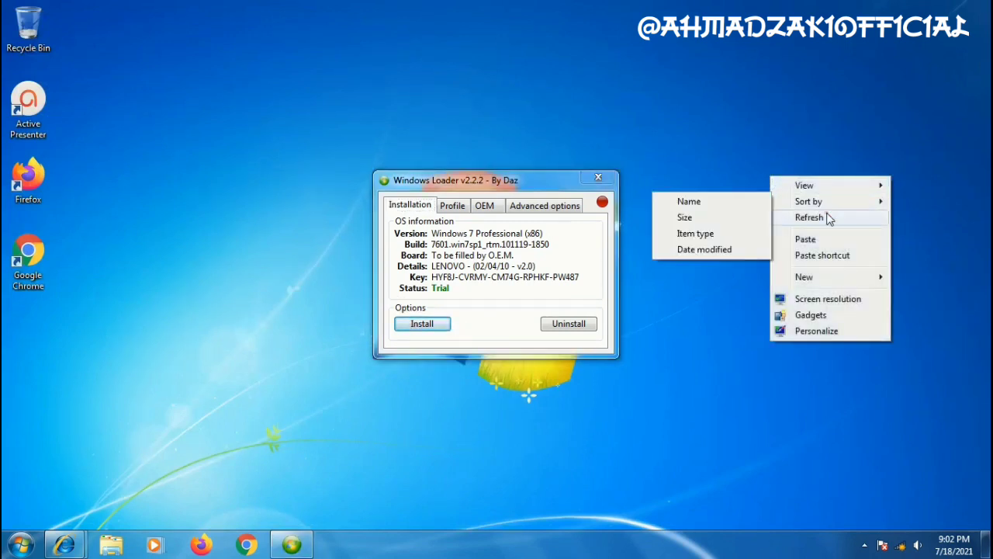
pyautogui.click(827, 217)
pyautogui.rightClick(775, 169)
pyautogui.click(841, 209)
pyautogui.rightClick(749, 155)
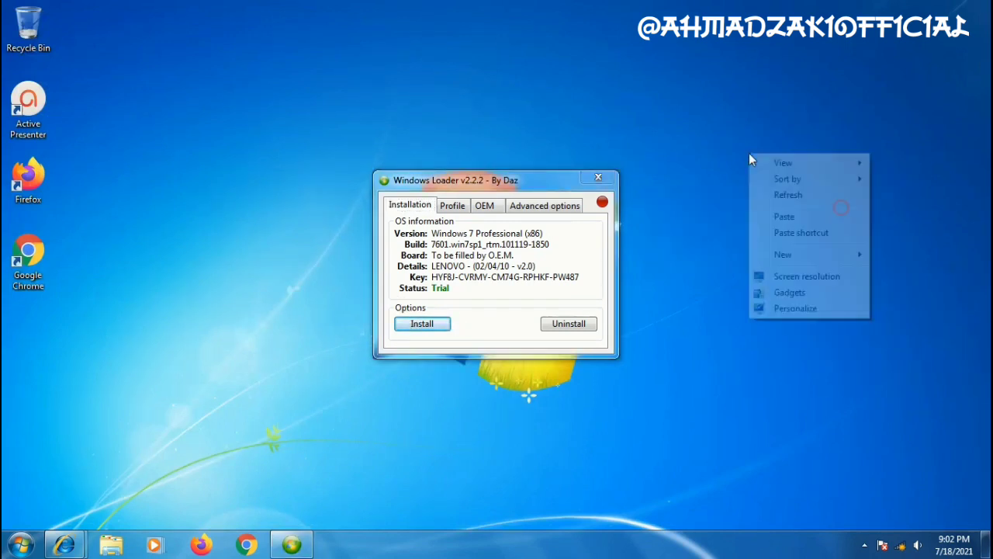
pyautogui.click(807, 195)
# Install the loader, certificate and serial with Windows Loader v2.2.2
pyautogui.click(423, 324)
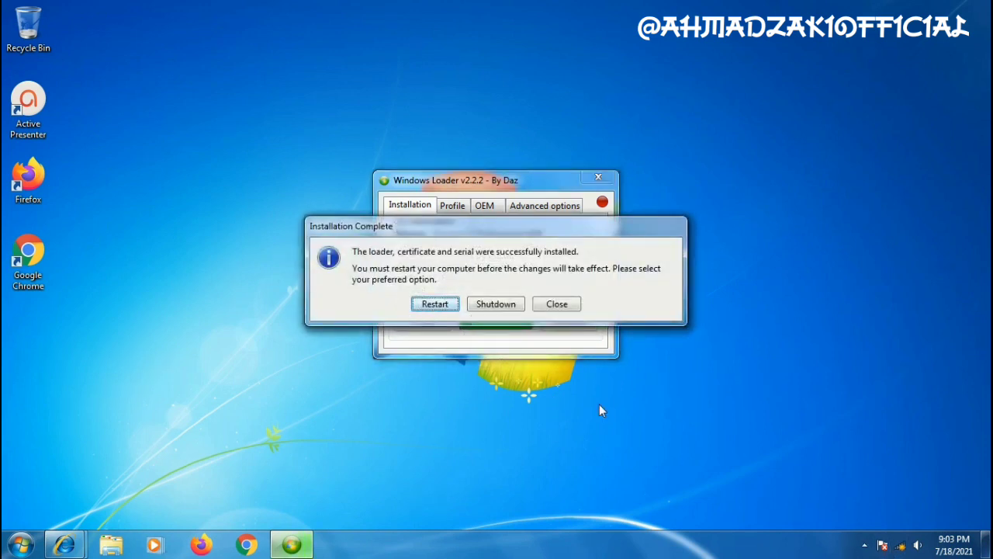
pyautogui.click(864, 545)
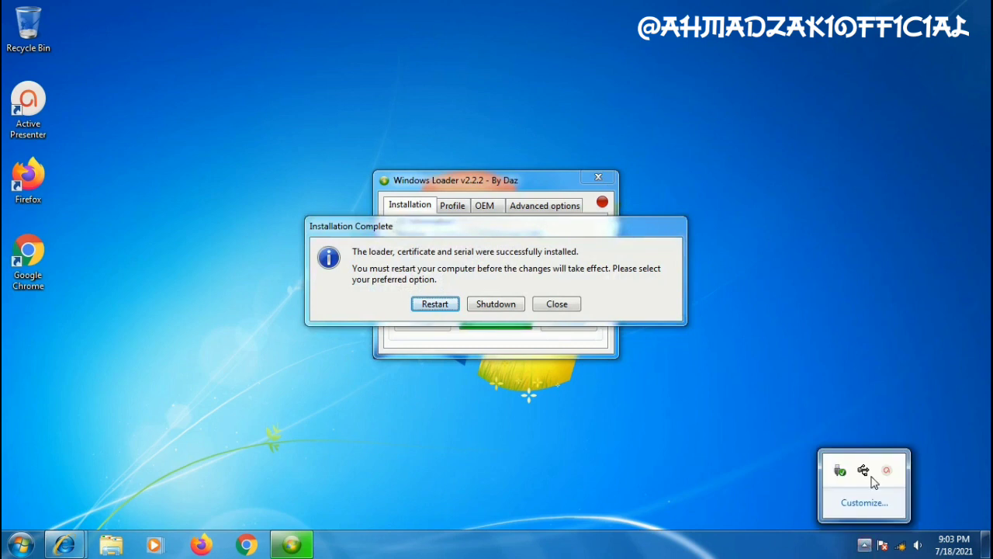
pyautogui.click(887, 471)
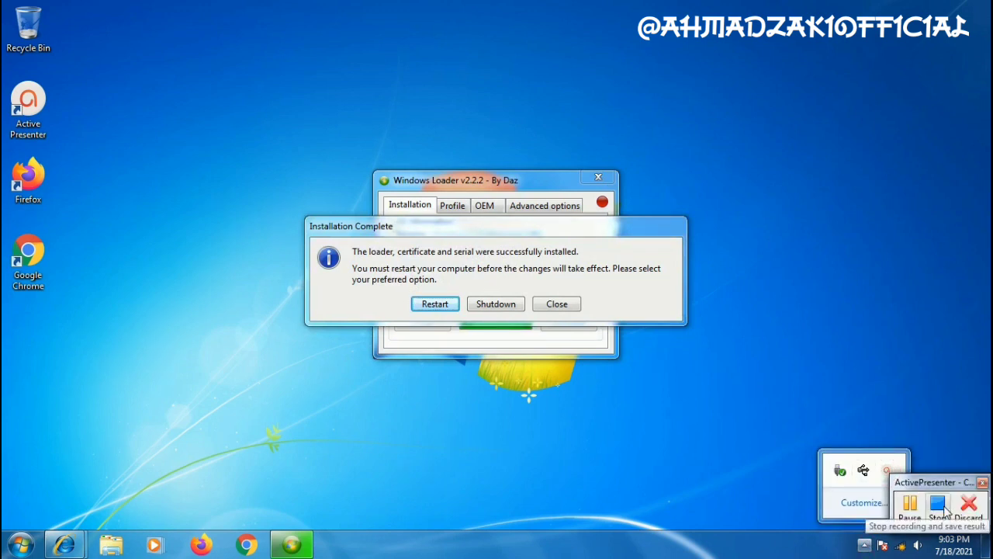
pyautogui.click(940, 506)
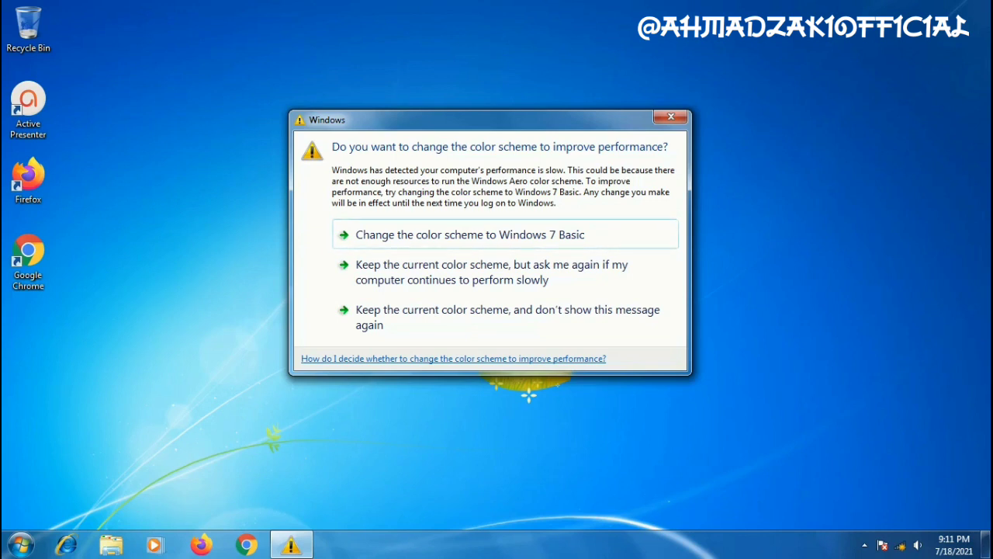
# Keep the current Windows color scheme and stop the performance message from showing again
pyautogui.click(399, 317)
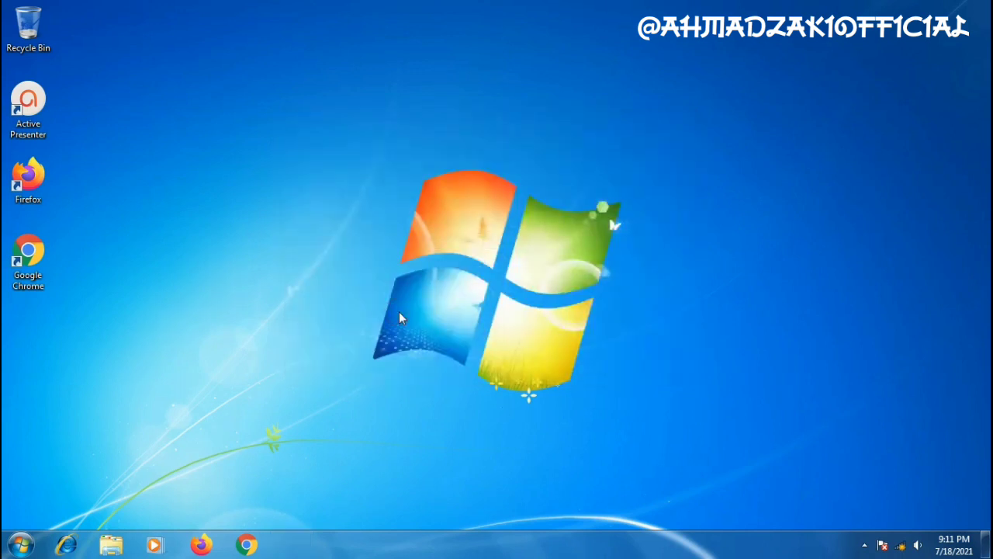